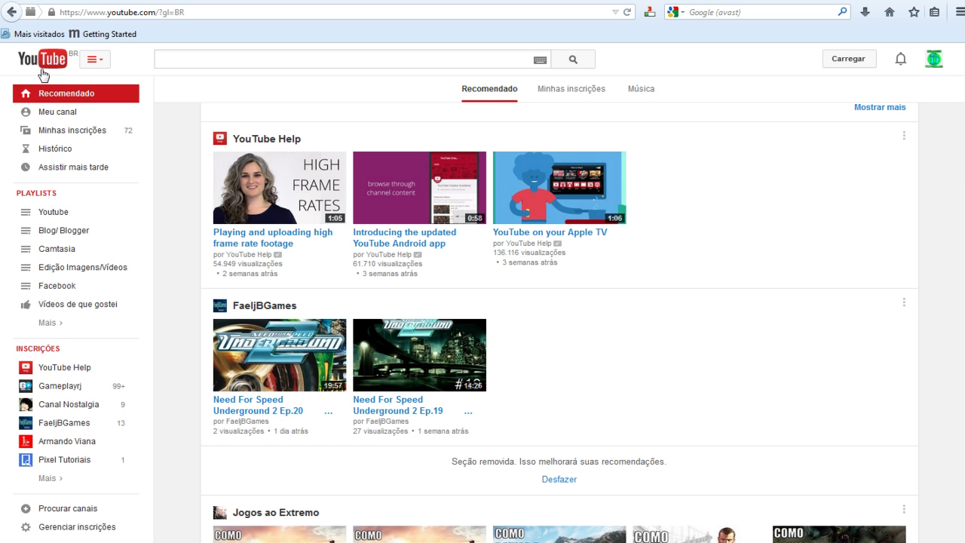
Open the automatic-addition settings of the Blog/ Blogger playlist and add a new rule.
click(41, 196)
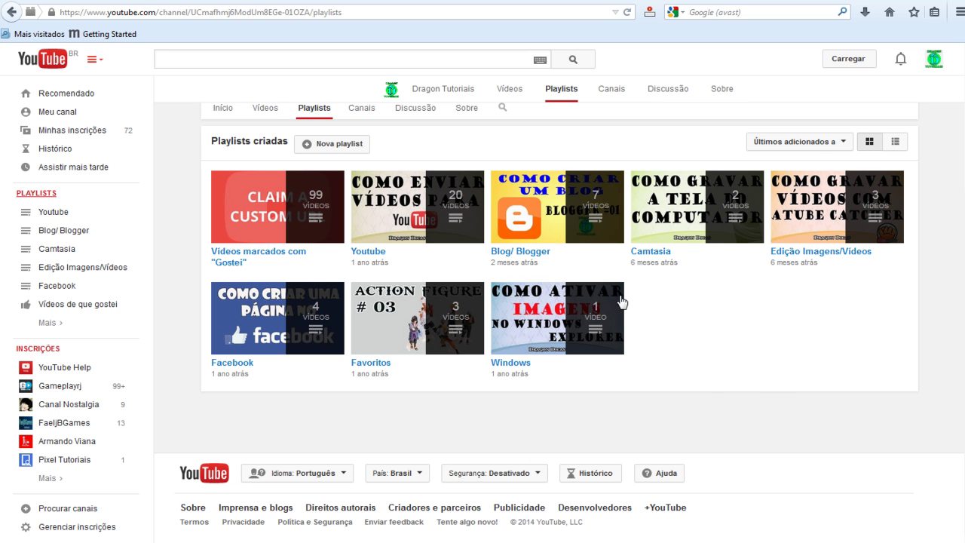
click(528, 257)
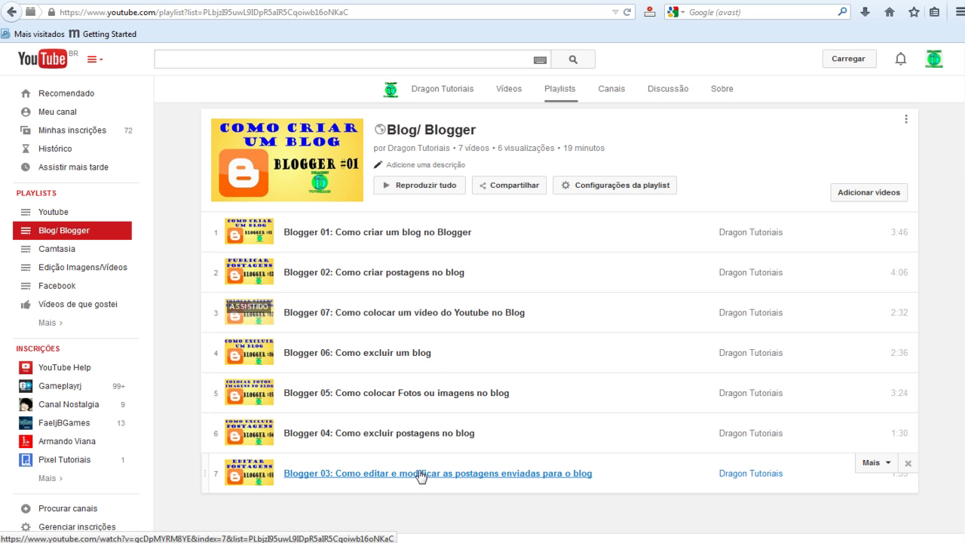
click(620, 188)
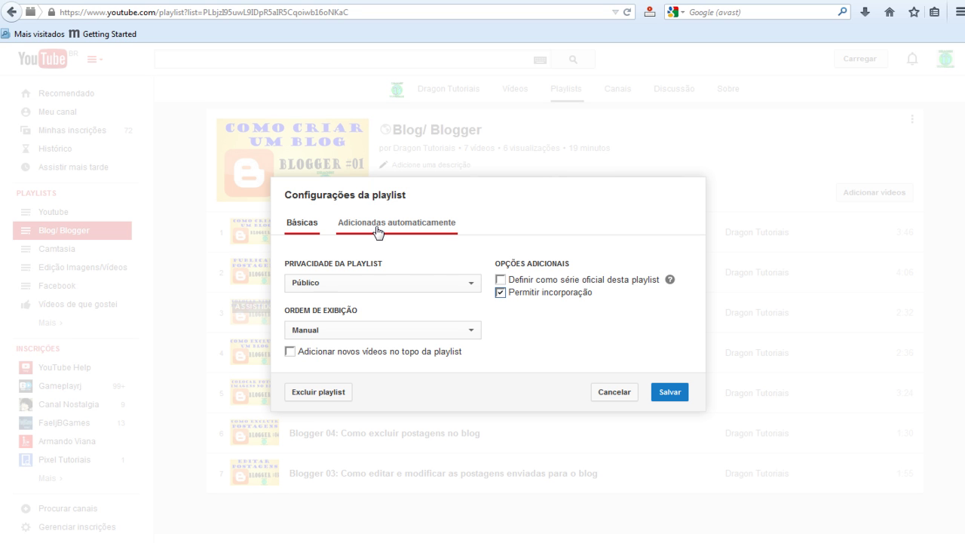
click(377, 230)
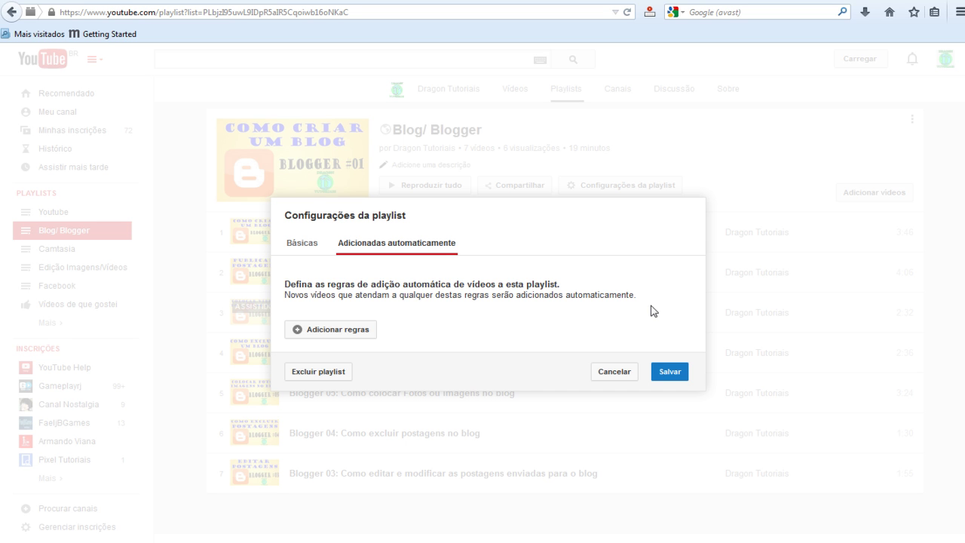
click(326, 330)
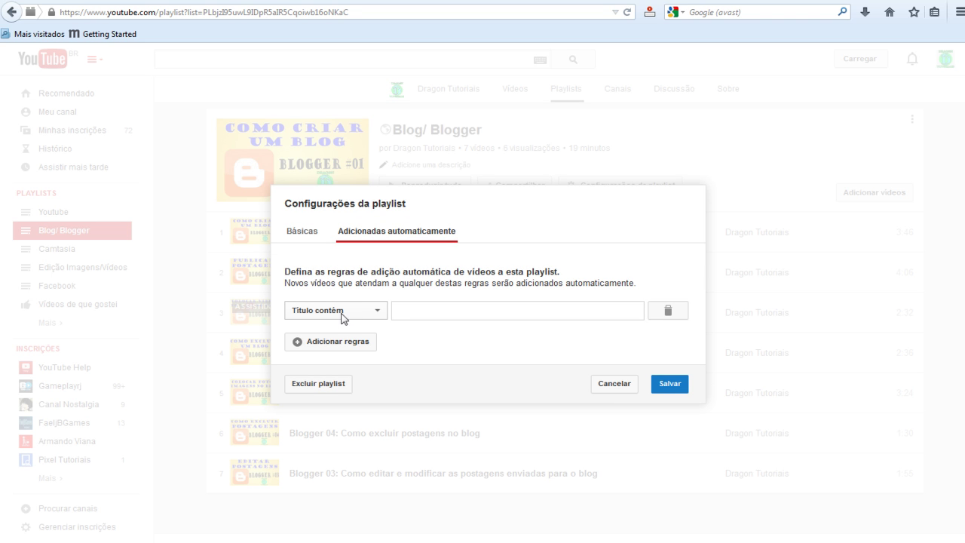
Try the Descrição contém and Tag conditions on the new rule.
click(456, 317)
click(352, 310)
click(352, 334)
click(437, 312)
click(364, 316)
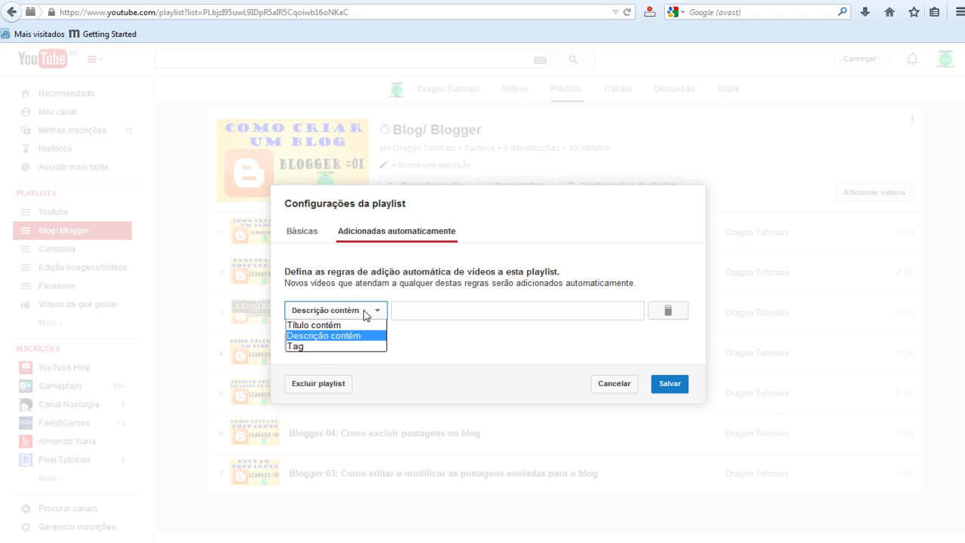
click(373, 346)
click(472, 309)
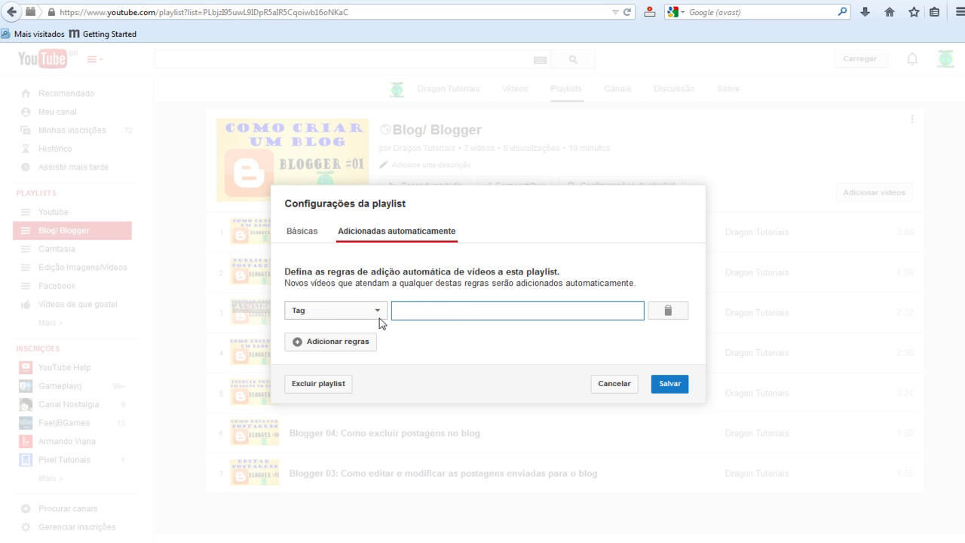
Set the first rule to Título contém with the value "Blogger".
click(381, 317)
click(359, 330)
click(434, 309)
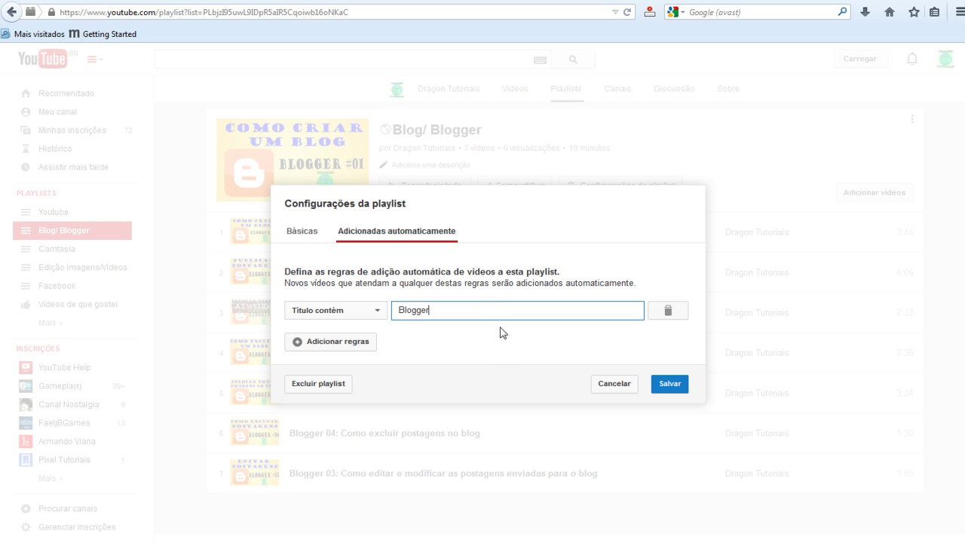
Add a second rule with the condition Tag and the value "Blogger".
click(334, 343)
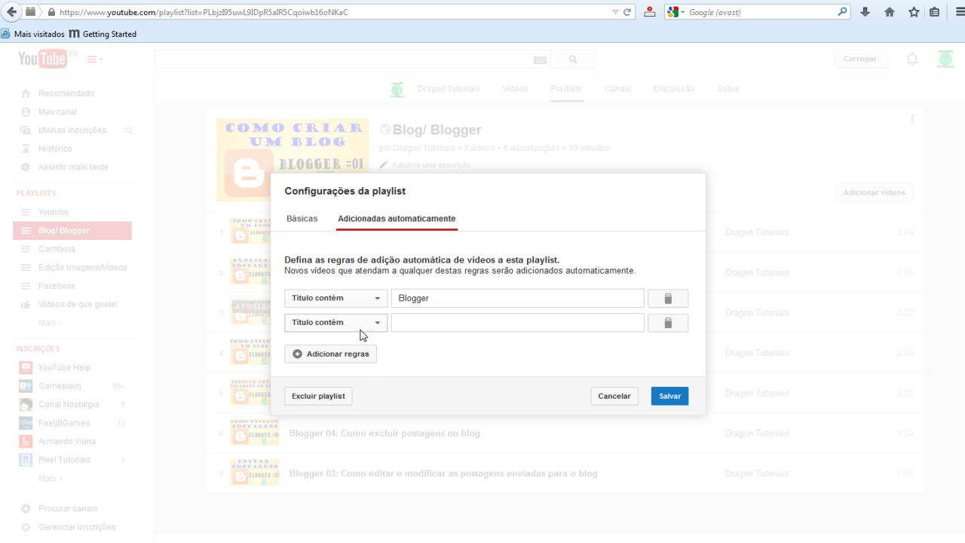
click(352, 330)
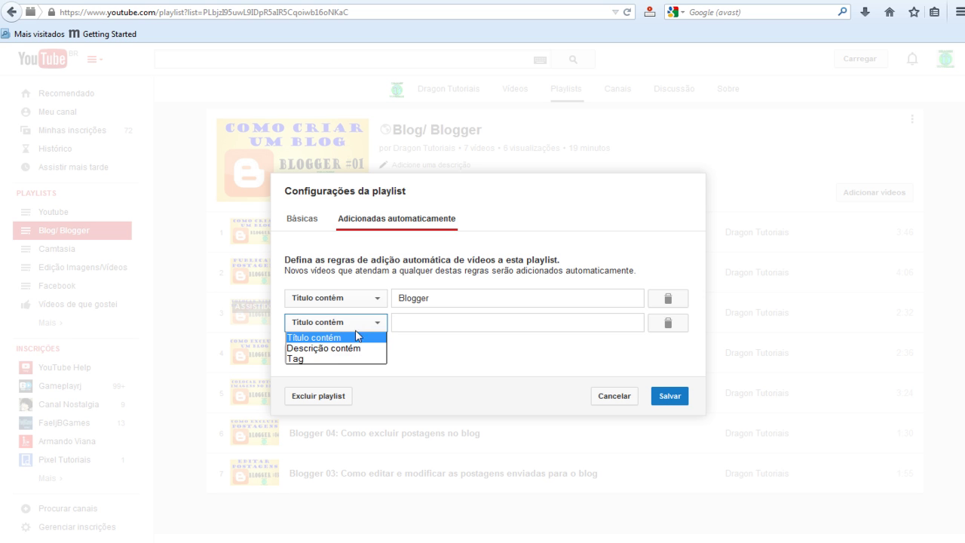
click(326, 359)
click(420, 325)
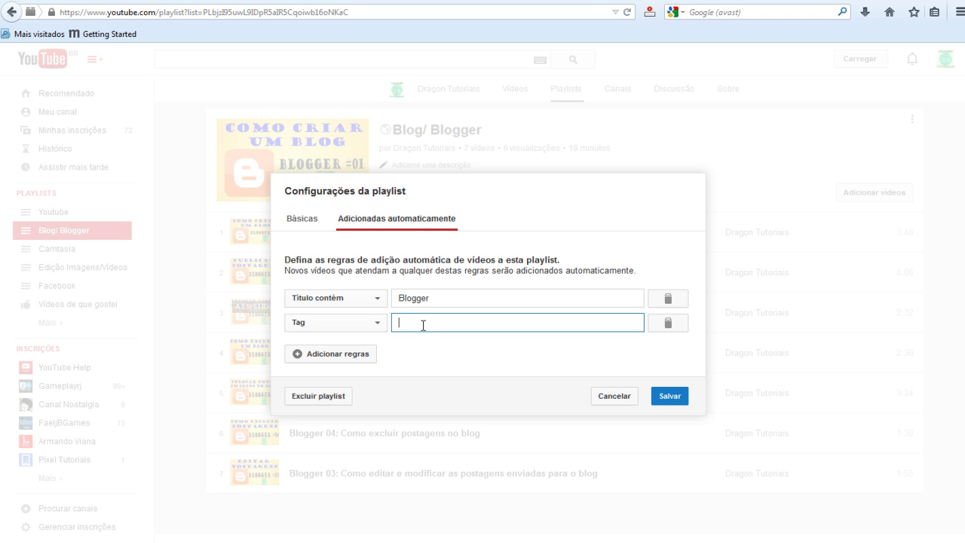
text(Blogger)
Add a third rule with the condition Descrição contém and delete it without entering a value.
click(349, 356)
click(360, 340)
click(344, 361)
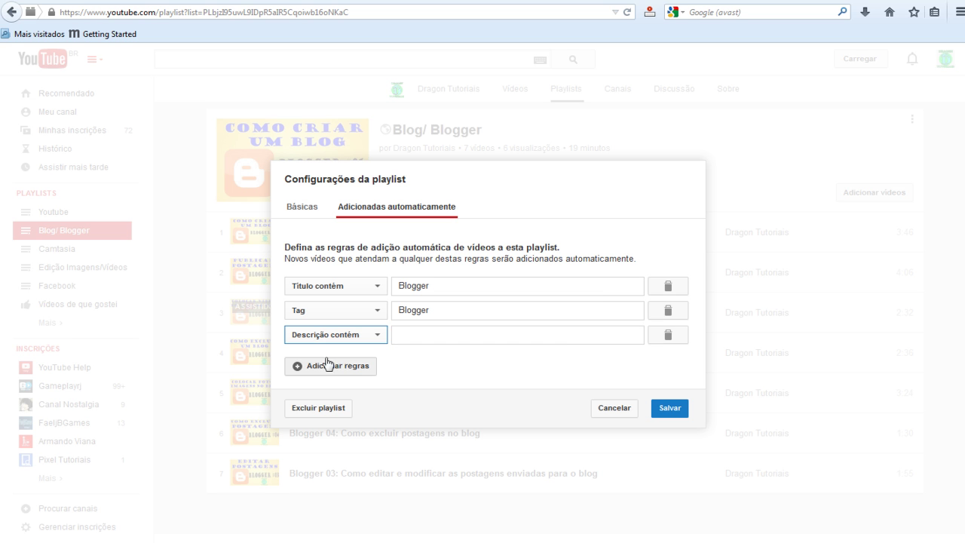
click(506, 340)
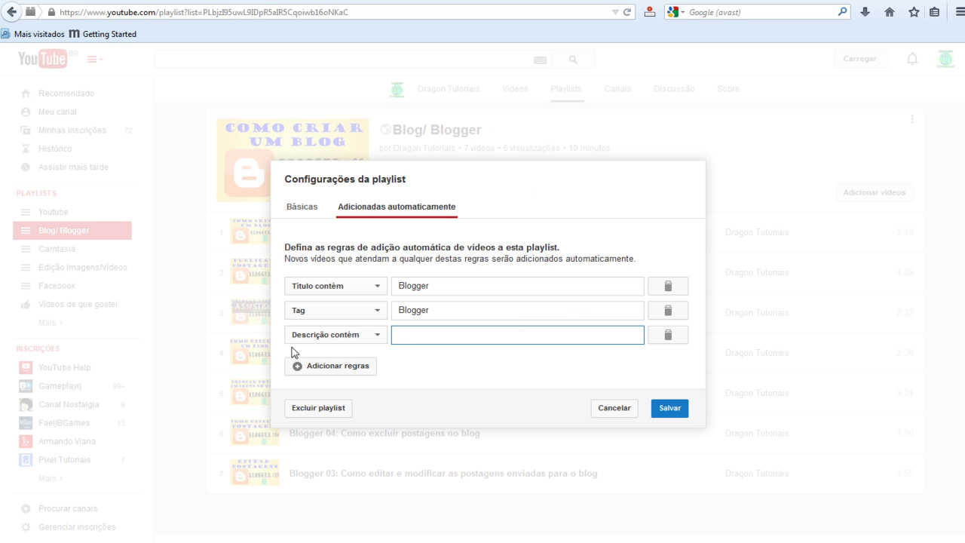
click(668, 335)
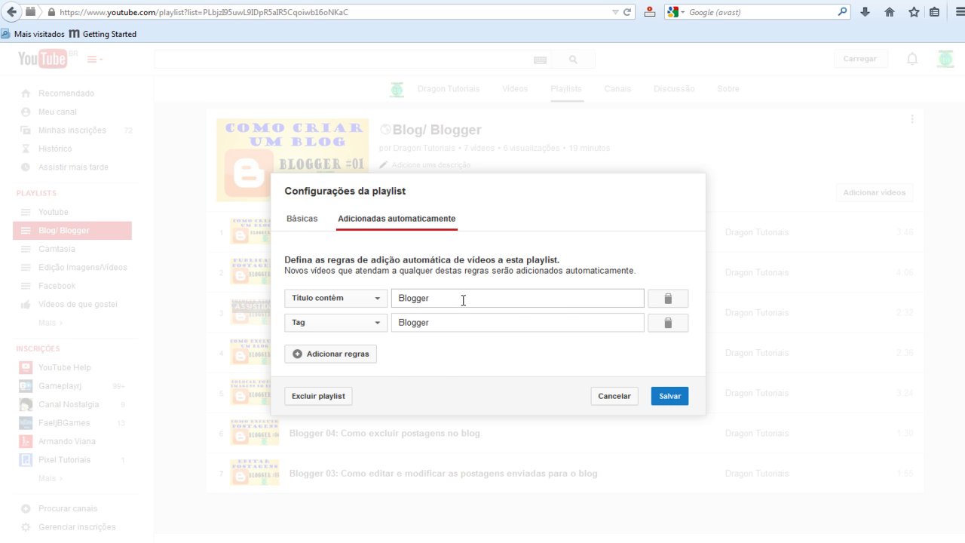
click(453, 321)
click(458, 301)
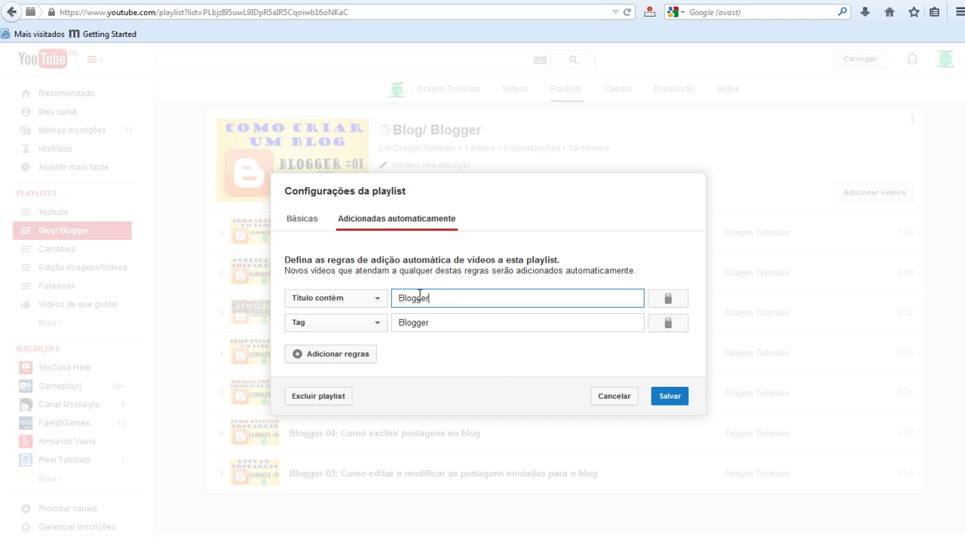
click(462, 322)
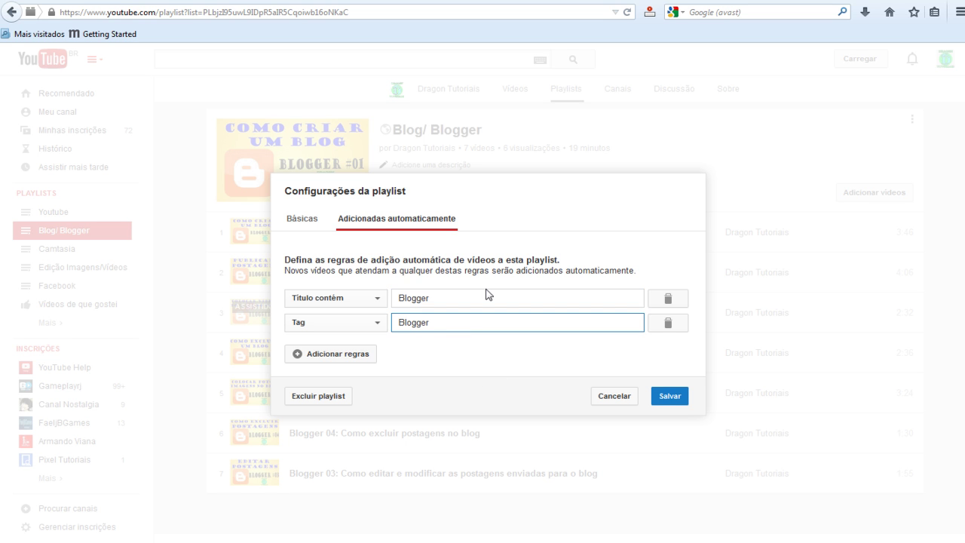
click(525, 306)
click(524, 319)
click(536, 297)
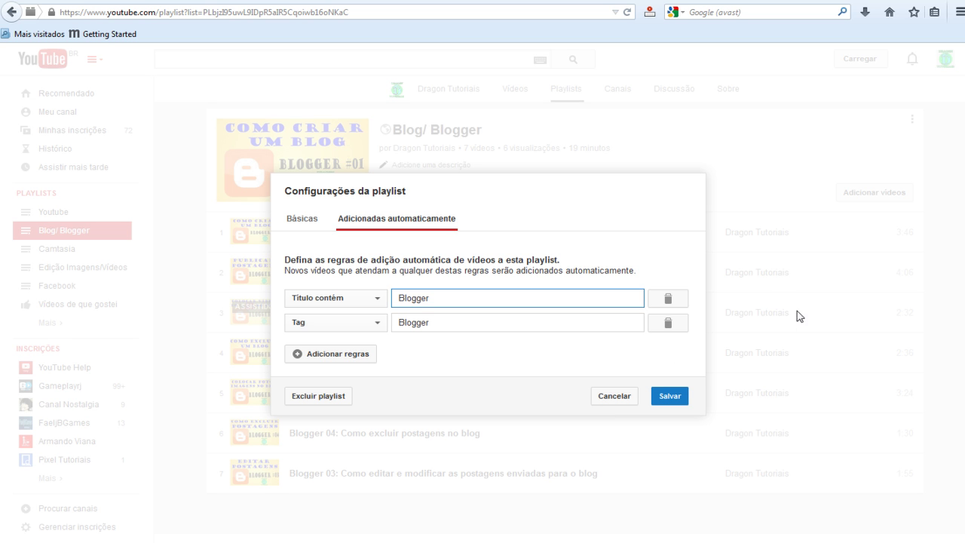
Save the automatic-addition rules of the Blog/ Blogger playlist.
click(674, 399)
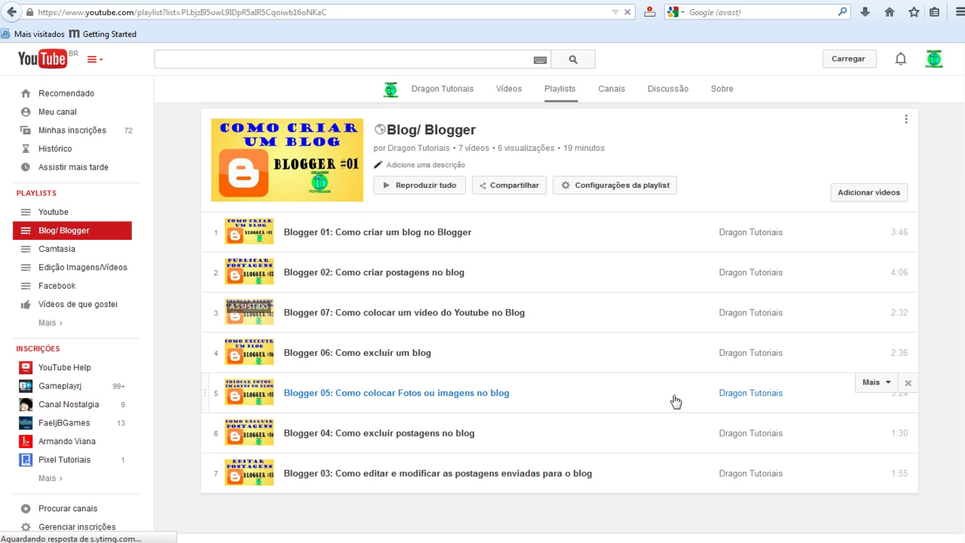